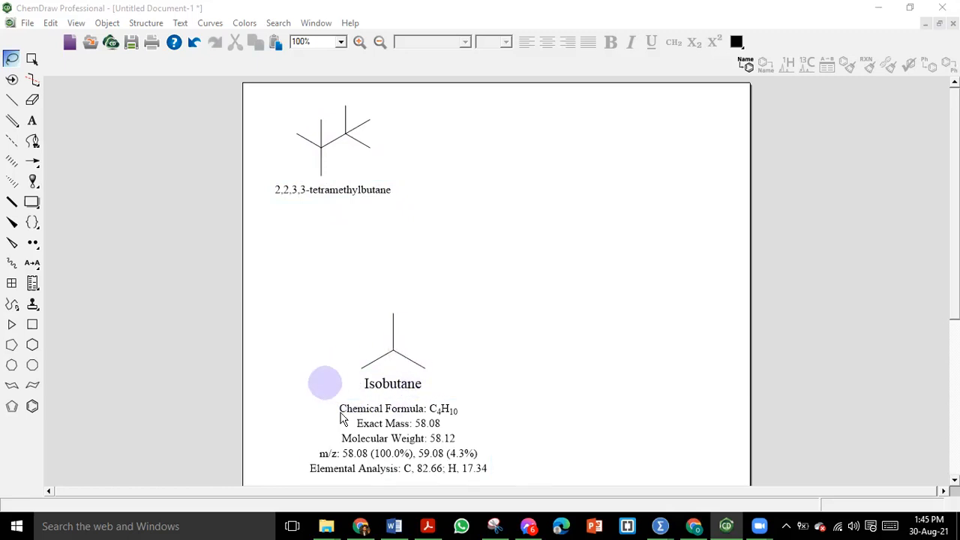
Move isobutane with its caption and analysis text to the page's upper right, and shift the captioned 2,2,3,3-tetramethylbutane slightly lower
{"action": "left_click", "coordinate": [327, 351]}
{"action": "mouse_move", "coordinate": [342, 301]}
{"action": "left_mouse_down"}
{"action": "mouse_move", "coordinate": [294, 411]}
{"action": "mouse_move", "coordinate": [294, 465]}
{"action": "mouse_move", "coordinate": [521, 443]}
{"action": "mouse_move", "coordinate": [449, 281]}
{"action": "mouse_move", "coordinate": [322, 289]}
{"action": "left_mouse_up"}
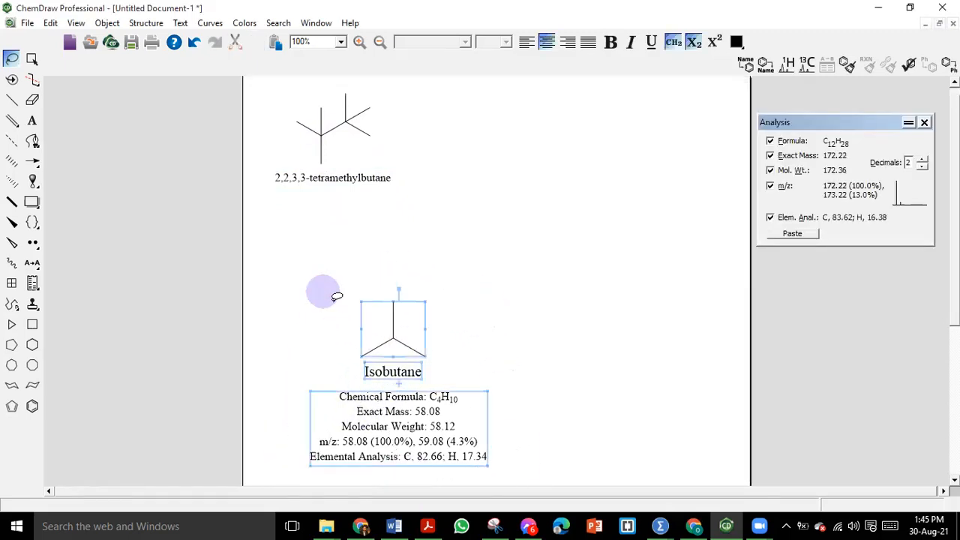
{"action": "mouse_move", "coordinate": [385, 343]}
{"action": "left_mouse_down"}
{"action": "mouse_move", "coordinate": [532, 232]}
{"action": "mouse_move", "coordinate": [590, 150]}
{"action": "left_mouse_up"}
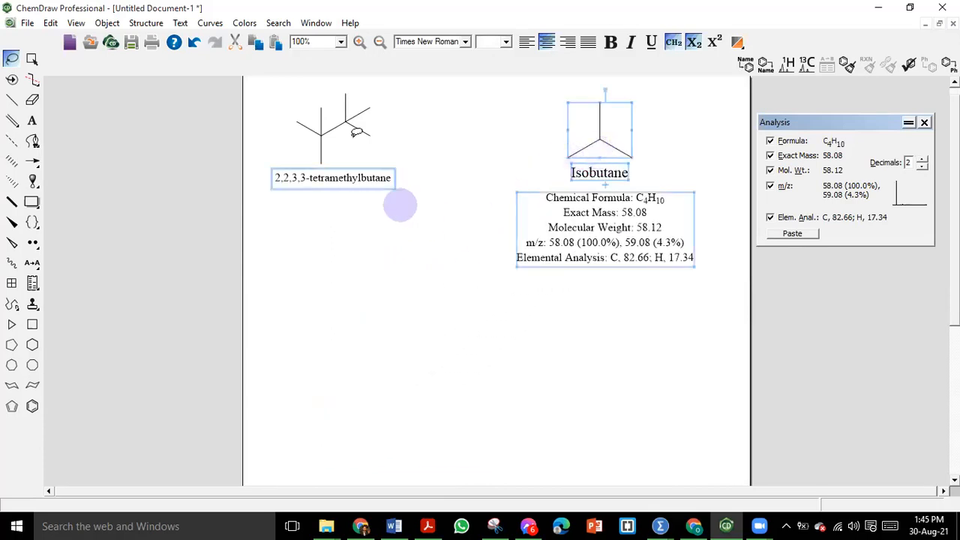
{"action": "mouse_move", "coordinate": [276, 96]}
{"action": "left_mouse_down"}
{"action": "mouse_move", "coordinate": [268, 125]}
{"action": "mouse_move", "coordinate": [478, 163]}
{"action": "mouse_move", "coordinate": [333, 79]}
{"action": "mouse_move", "coordinate": [332, 97]}
{"action": "left_mouse_up"}
{"action": "left_click_drag", "start_coordinate": [333, 150], "coordinate": [345, 209]}
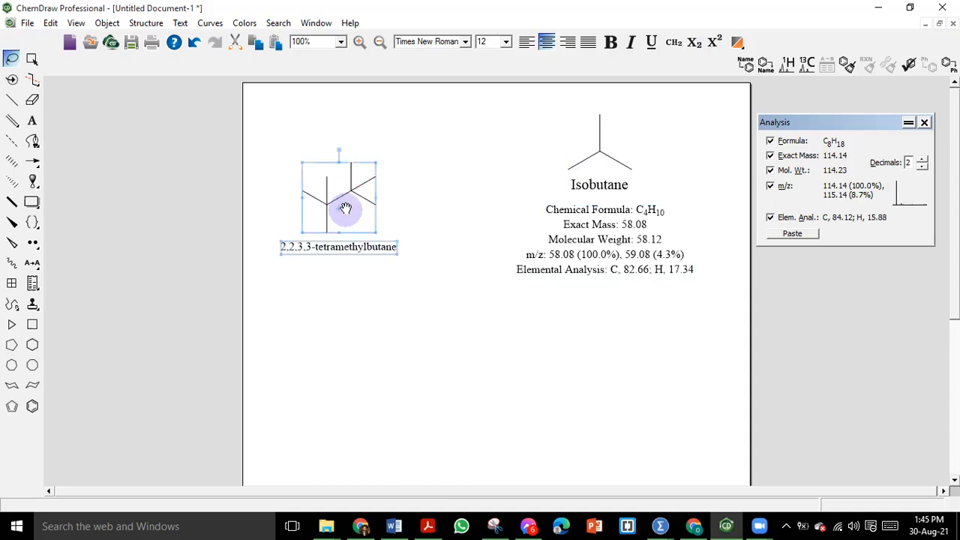
Delete the formula, mass and elemental analysis text block beneath the isobutane caption
{"action": "left_click", "coordinate": [32, 59]}
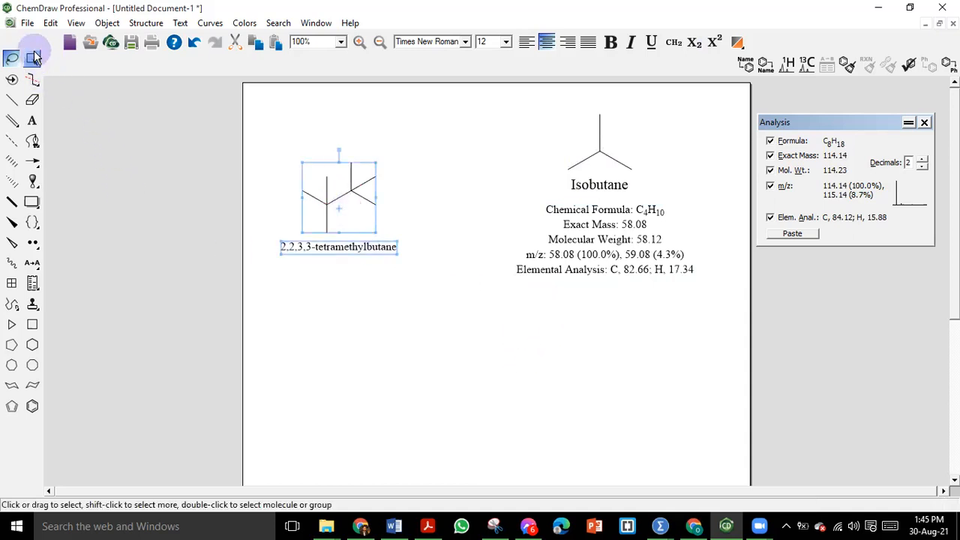
{"action": "left_click", "coordinate": [592, 241]}
{"action": "left_click", "coordinate": [595, 248]}
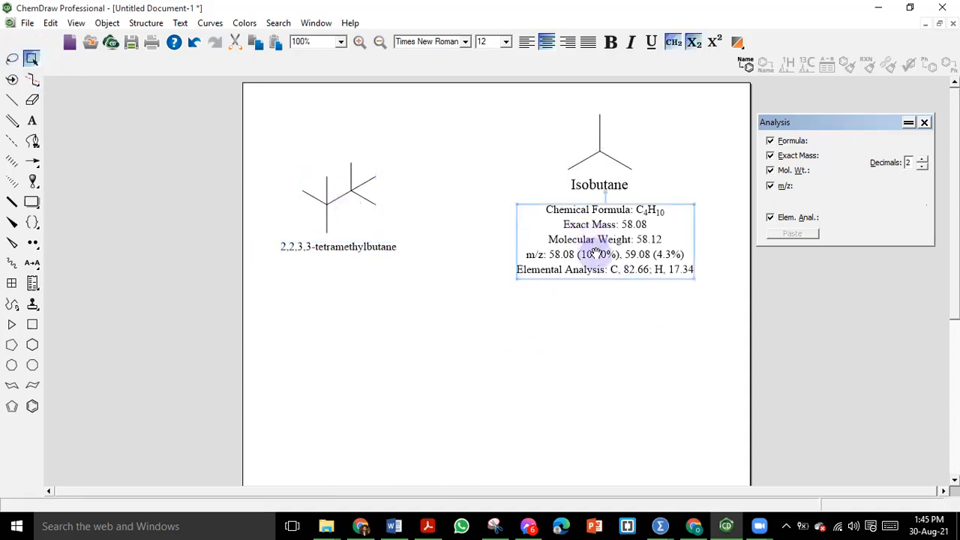
{"action": "left_click", "coordinate": [598, 258]}
{"action": "key", "text": "Delete"}
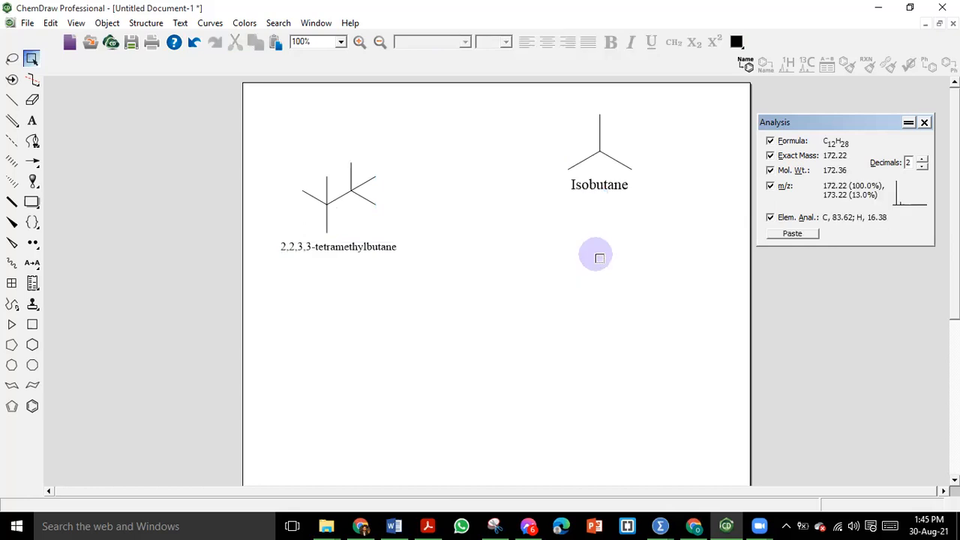
Move the isobutane structure and its caption down to about the level of the 2,2,3,3-tetramethylbutane drawing, and clear the selection
{"action": "left_click_drag", "start_coordinate": [556, 95], "coordinate": [650, 223]}
{"action": "left_click_drag", "start_coordinate": [606, 155], "coordinate": [620, 211]}
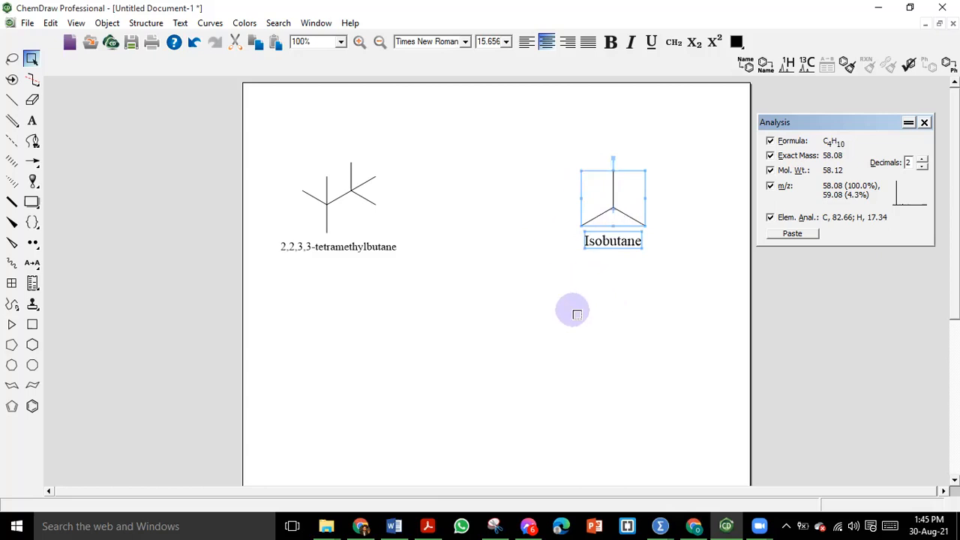
{"action": "left_click", "coordinate": [609, 316]}
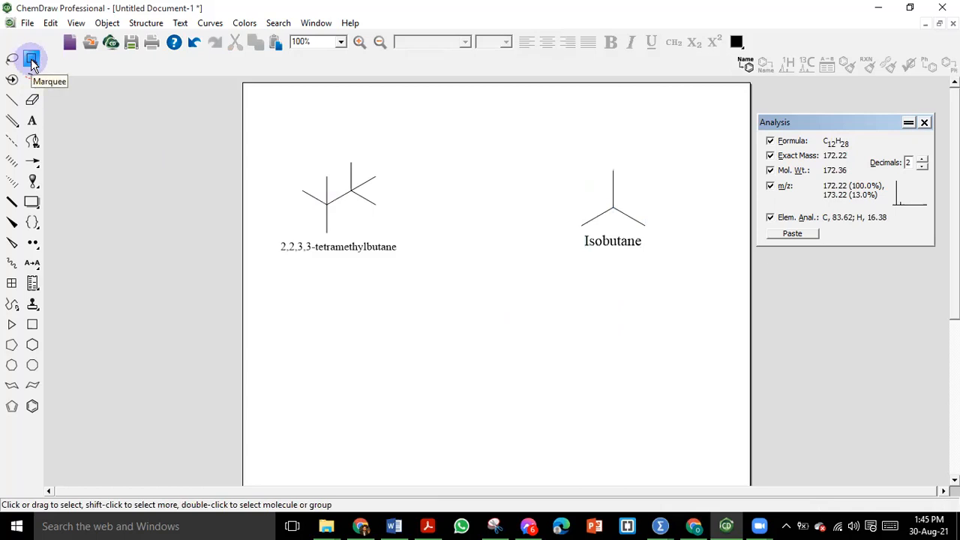
Select the isobutane structure with its caption and run Clean Up Structure on it
{"action": "left_click", "coordinate": [30, 59]}
{"action": "left_click_drag", "start_coordinate": [557, 147], "coordinate": [663, 288]}
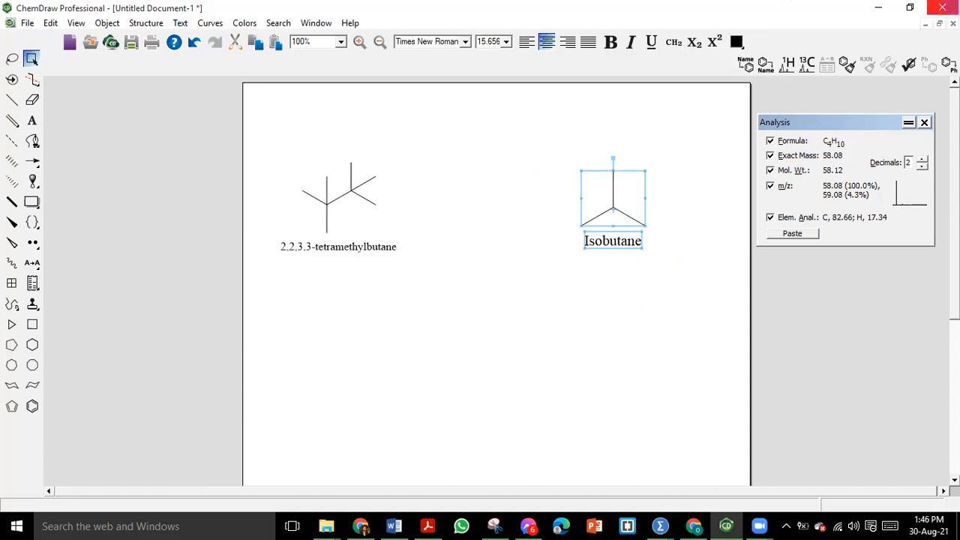
{"action": "left_click", "coordinate": [106, 24]}
{"action": "mouse_move", "coordinate": [134, 29]}
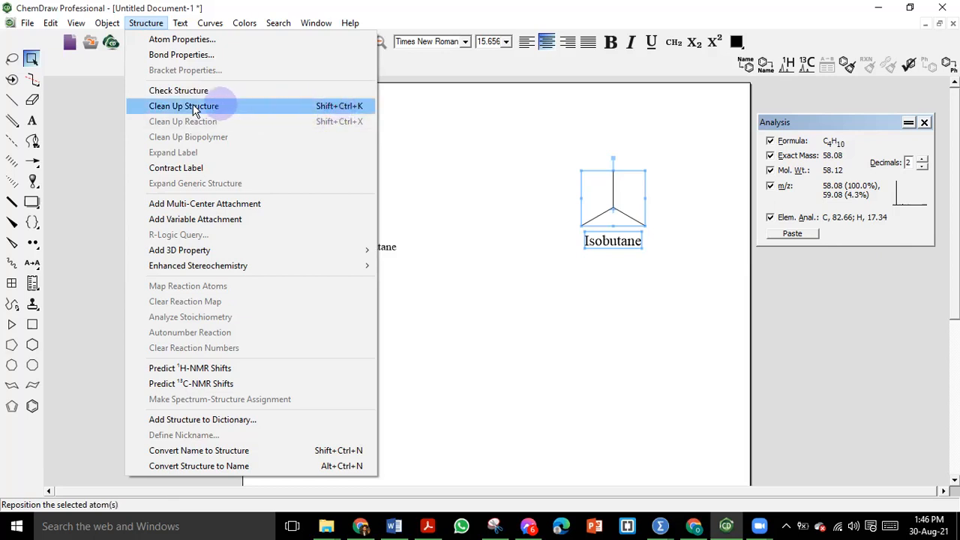
{"action": "left_click", "coordinate": [183, 110]}
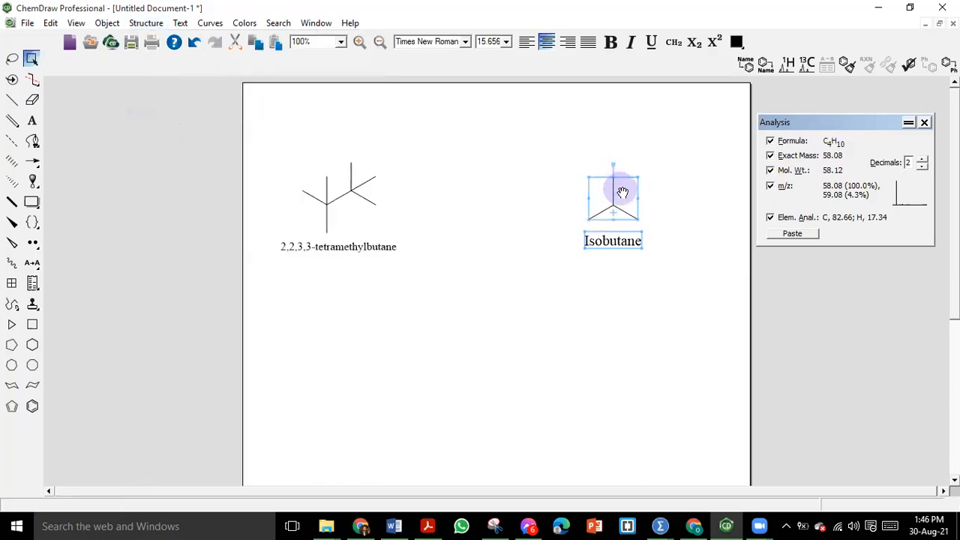
Shift the isobutane structure and caption slightly left and enlarge them together until the caption is about 26 pt
{"action": "left_click_drag", "start_coordinate": [610, 206], "coordinate": [582, 207]}
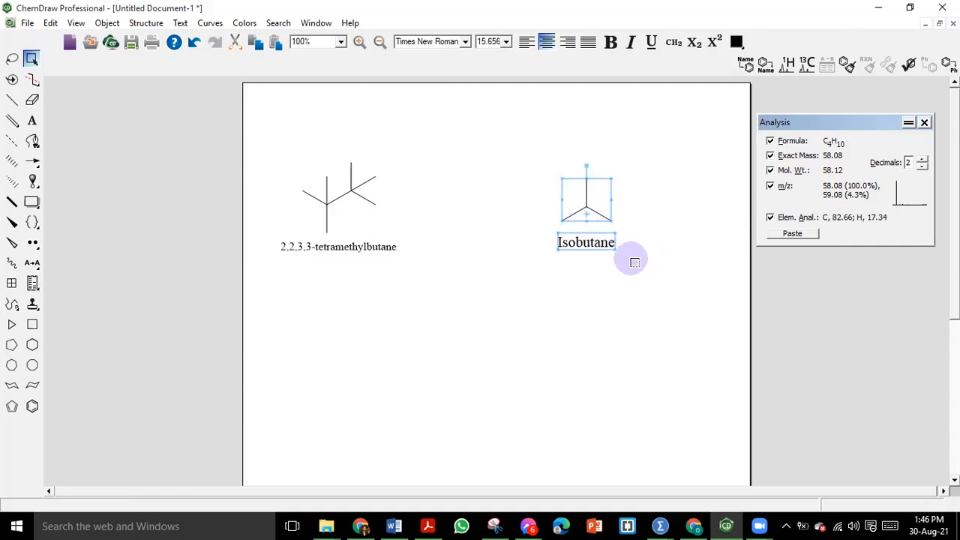
{"action": "left_click_drag", "start_coordinate": [614, 249], "coordinate": [644, 303]}
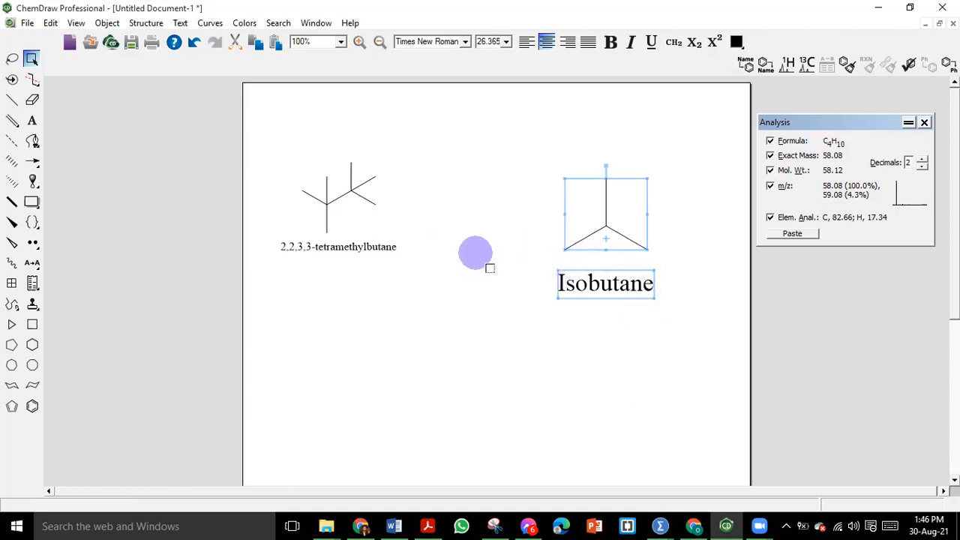
{"action": "left_click", "coordinate": [479, 259]}
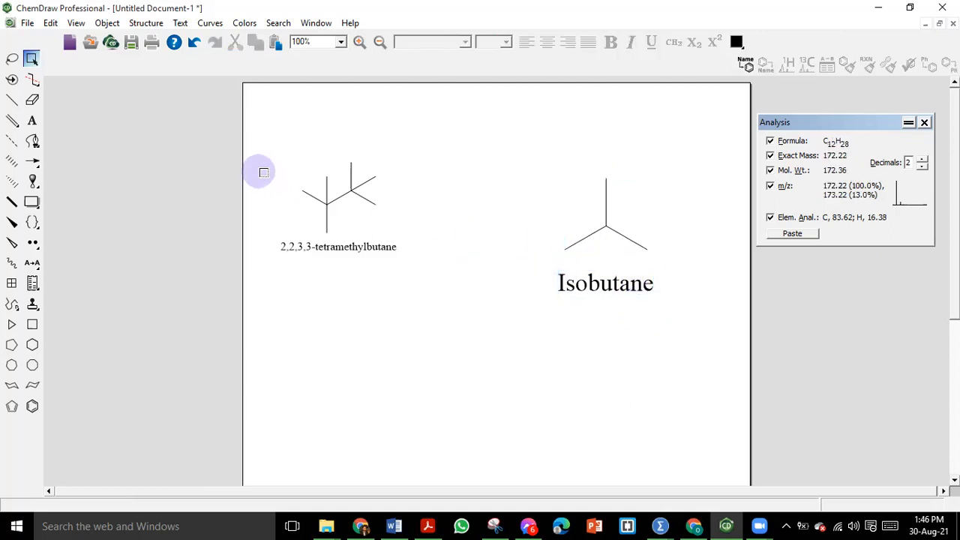
Run Clean Up Structure on 2,2,3,3-tetramethylbutane and move the structure with its caption slightly down and to the right
{"action": "left_click_drag", "start_coordinate": [266, 150], "coordinate": [436, 292]}
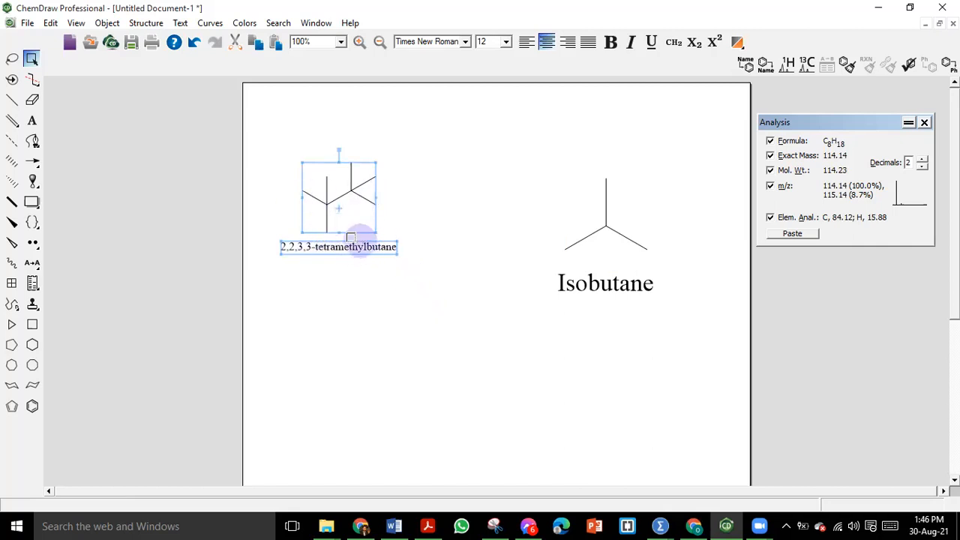
{"action": "left_click", "coordinate": [146, 23]}
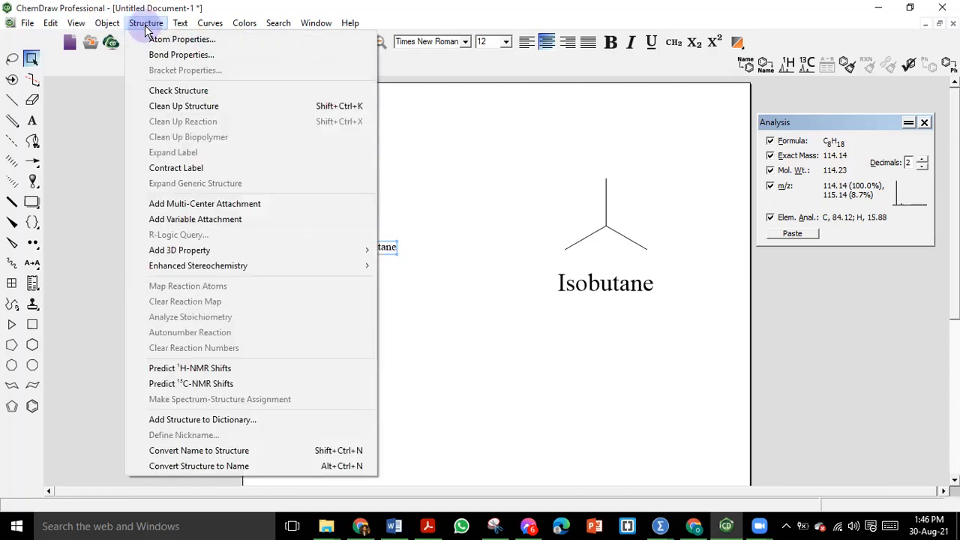
{"action": "left_click", "coordinate": [194, 109]}
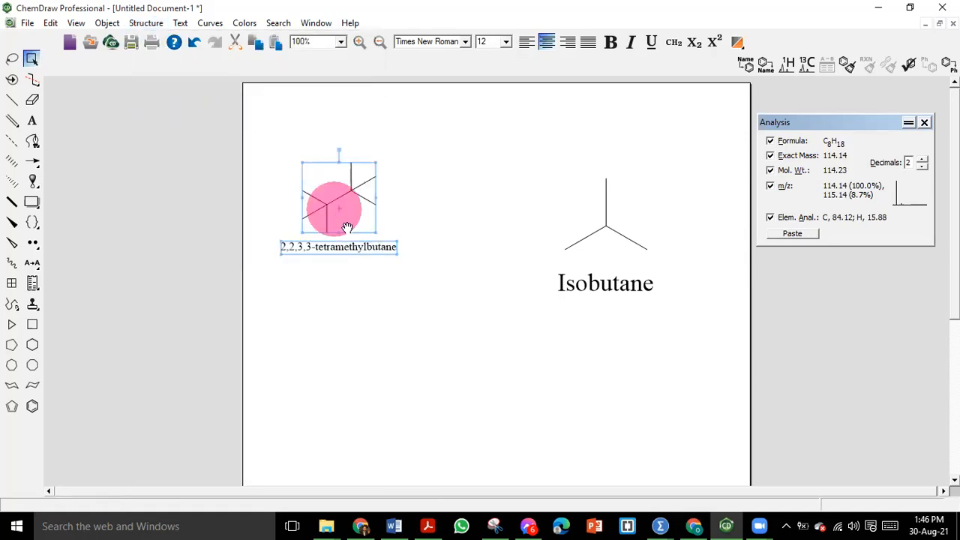
{"action": "left_click_drag", "start_coordinate": [347, 227], "coordinate": [363, 260]}
{"action": "left_click", "coordinate": [486, 200]}
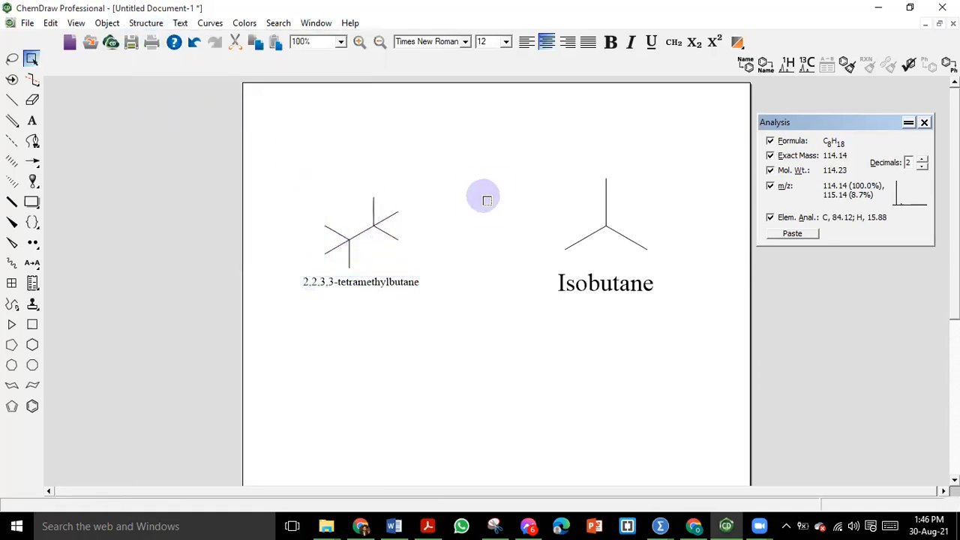
{"action": "left_click", "coordinate": [341, 238]}
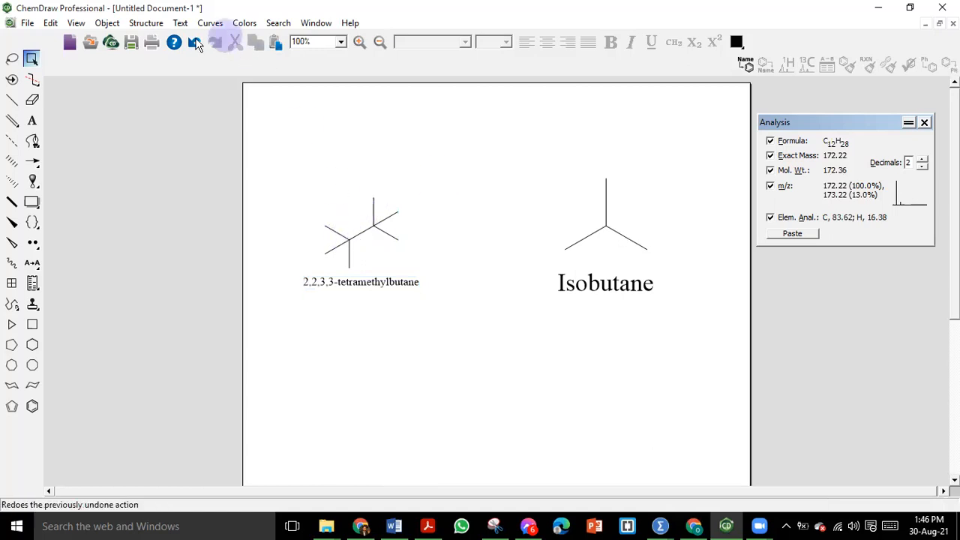
Undo the move and the structure cleanup of 2,2,3,3-tetramethylbutane
{"action": "left_click", "coordinate": [193, 45]}
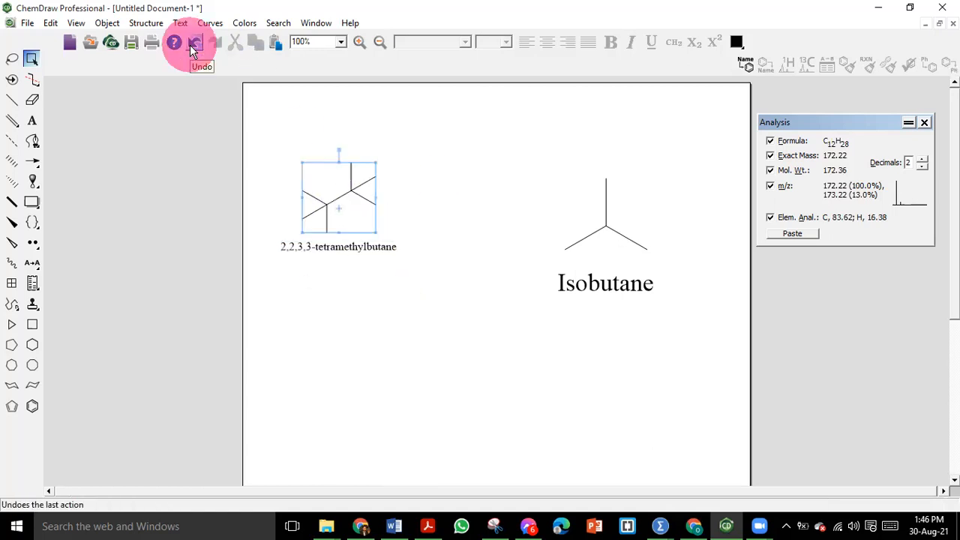
{"action": "left_click", "coordinate": [194, 45]}
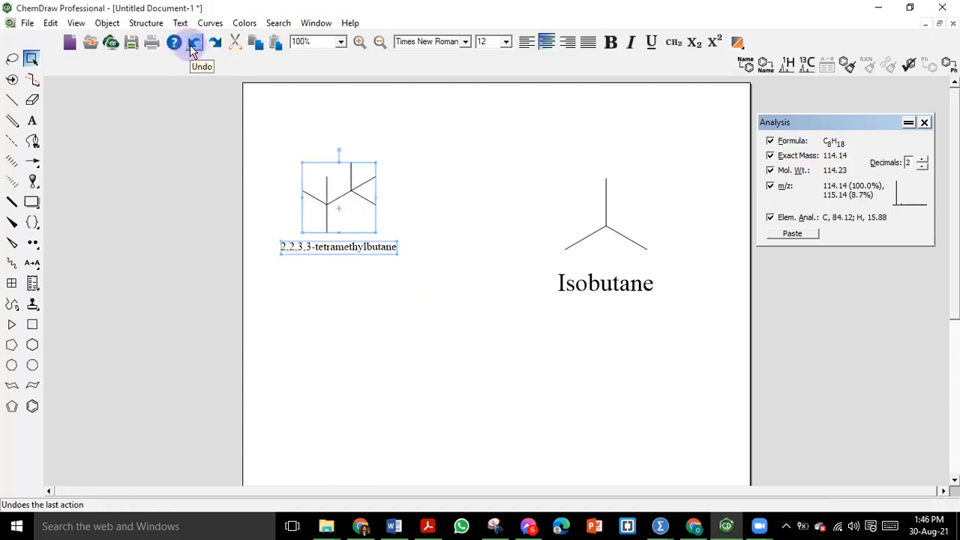
Copy the 2,2,3,3-tetramethylbutane structure with its caption and paste the duplicate below the original
{"action": "right_click", "coordinate": [337, 222]}
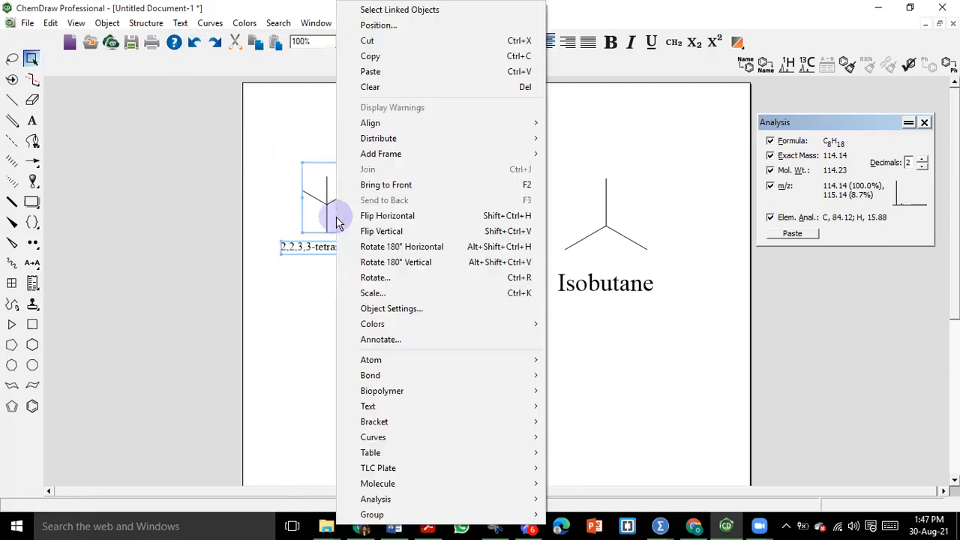
{"action": "left_click", "coordinate": [386, 57]}
{"action": "right_click", "coordinate": [362, 361]}
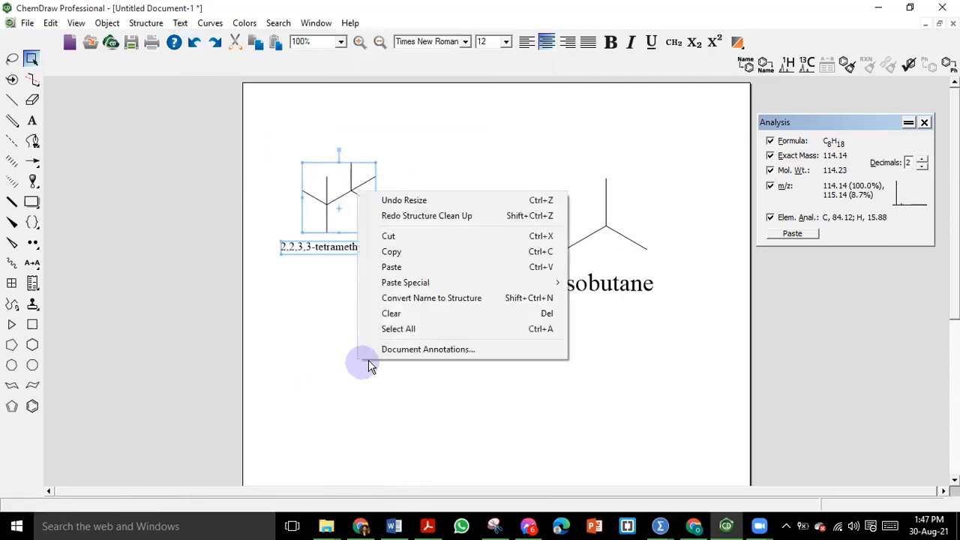
{"action": "left_click", "coordinate": [408, 267]}
{"action": "left_click_drag", "start_coordinate": [356, 360], "coordinate": [393, 368]}
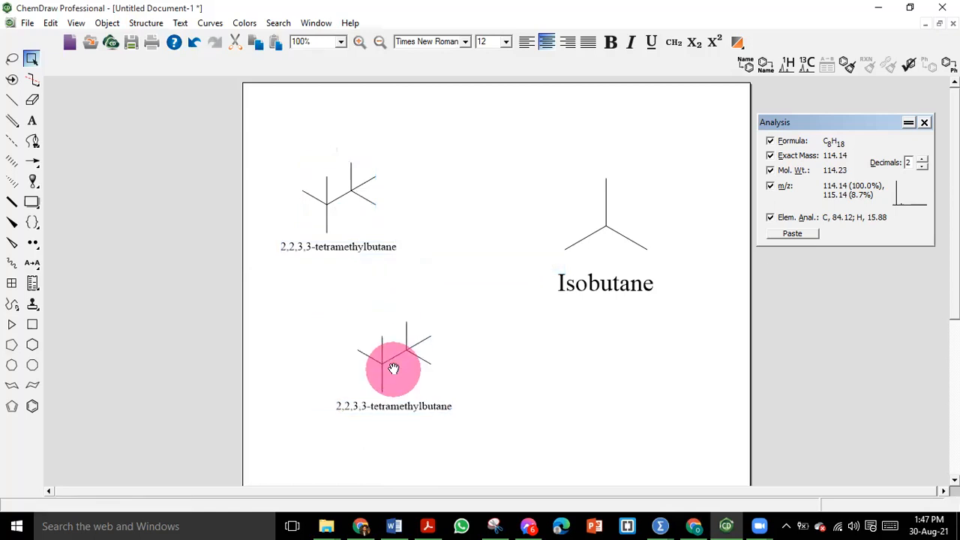
Delete isobutane with its caption and move the pasted 2,2,3,3-tetramethylbutane copy into its place at the page's upper right
{"action": "left_click_drag", "start_coordinate": [534, 155], "coordinate": [696, 331]}
{"action": "key", "text": "Delete"}
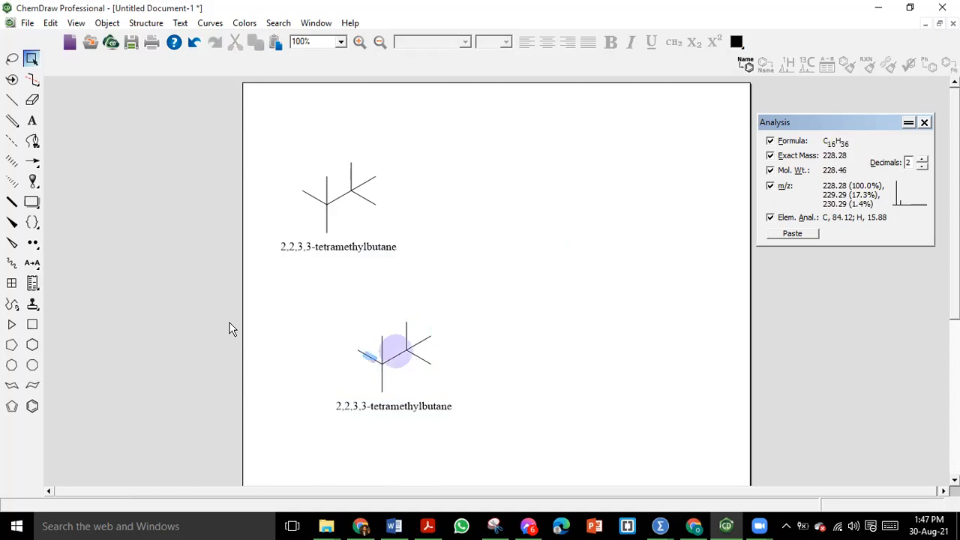
{"action": "left_click_drag", "start_coordinate": [293, 308], "coordinate": [422, 482]}
{"action": "left_click_drag", "start_coordinate": [383, 450], "coordinate": [497, 445]}
{"action": "left_click_drag", "start_coordinate": [375, 387], "coordinate": [636, 218]}
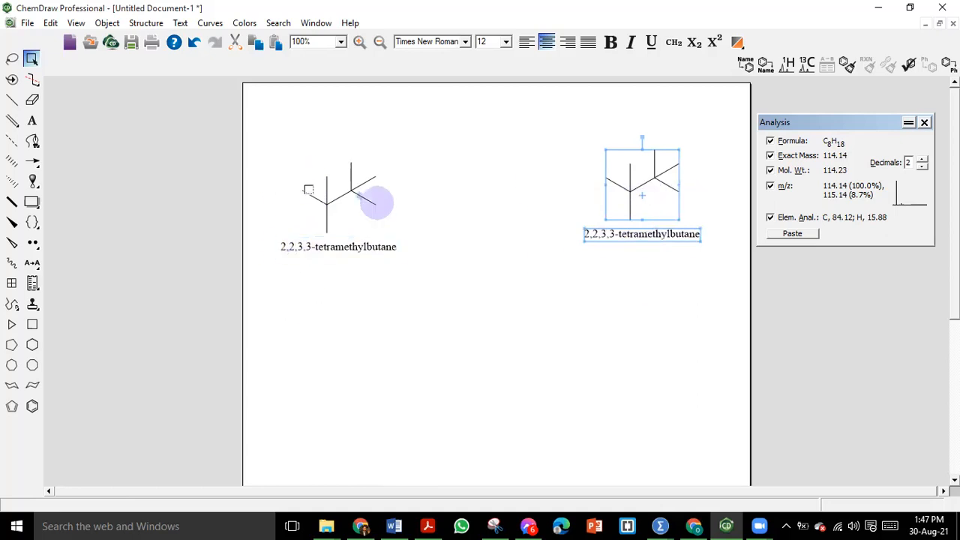
Run Clean Up Structure on the original 2,2,3,3-tetramethylbutane on the left of the page and clear the selection
{"action": "left_click_drag", "start_coordinate": [268, 148], "coordinate": [429, 278]}
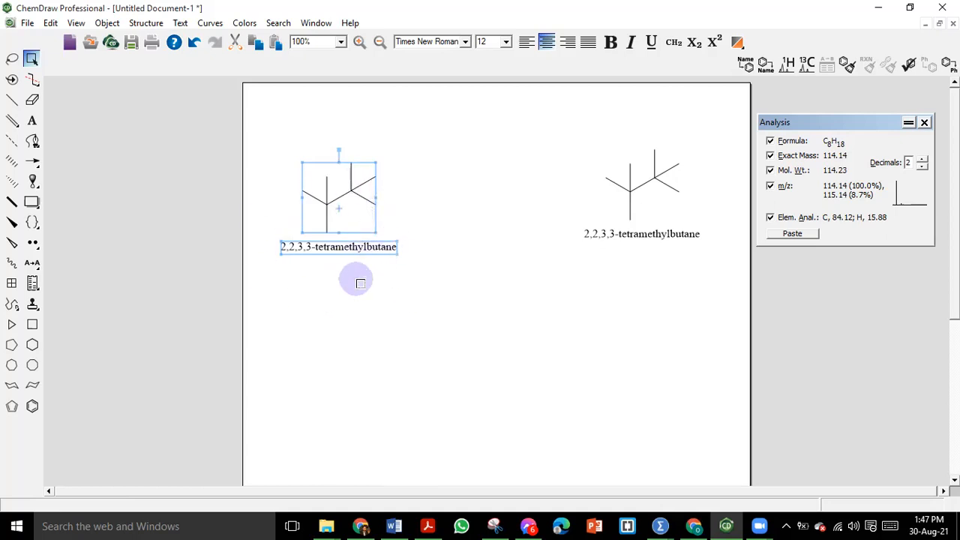
{"action": "left_click", "coordinate": [147, 23]}
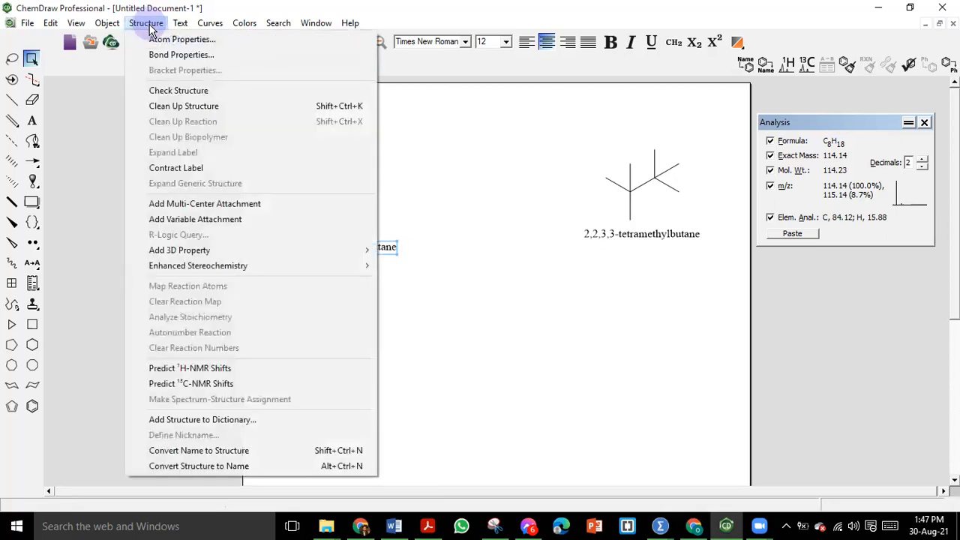
{"action": "left_click", "coordinate": [162, 106]}
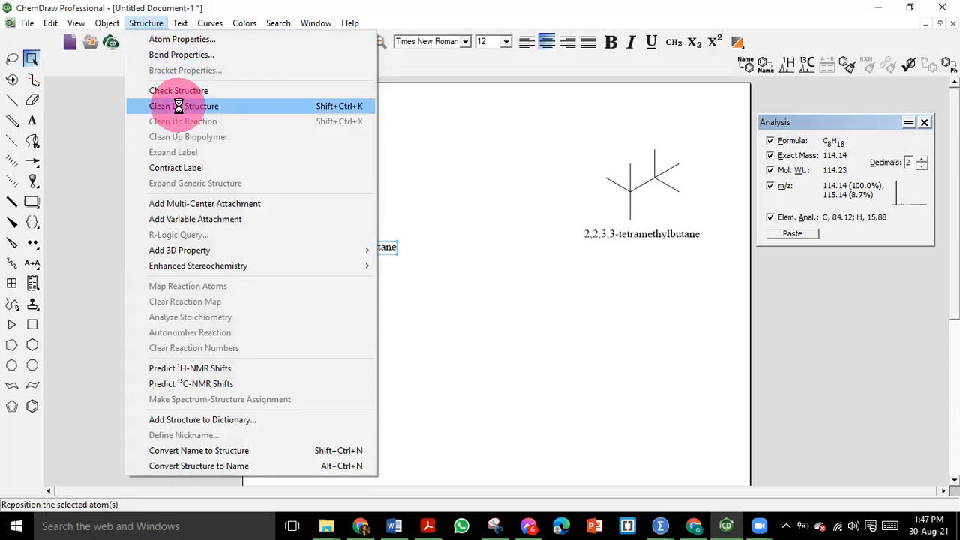
{"action": "left_click", "coordinate": [360, 308]}
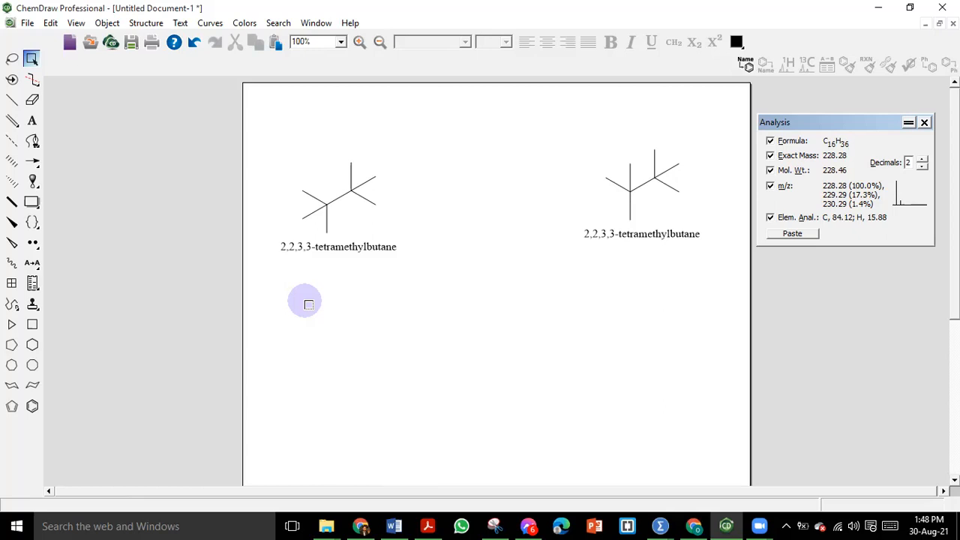
Delete the duplicate 2,2,3,3-tetramethylbutane structure and its caption on the right of the page
{"action": "left_click", "coordinate": [15, 105]}
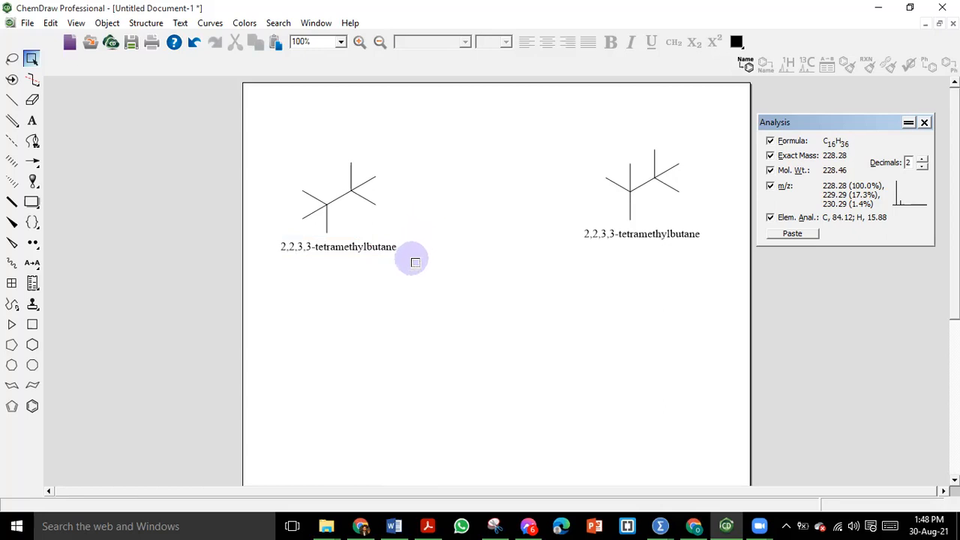
{"action": "left_click_drag", "start_coordinate": [564, 130], "coordinate": [720, 278]}
{"action": "key", "text": "Delete"}
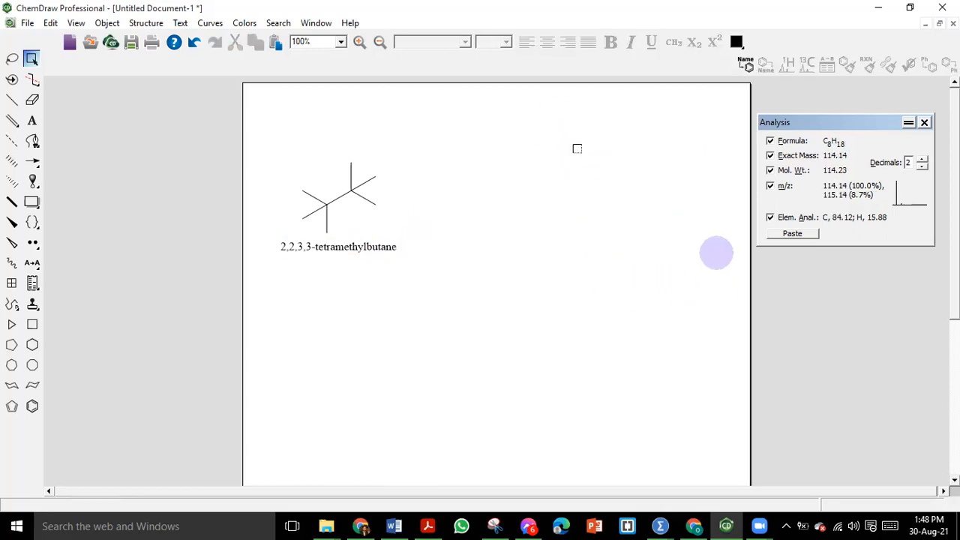
Draw a double bond in the empty area right of the structure and set its upper end atom to oxygen from the periodic table
{"action": "left_click", "coordinate": [11, 123]}
{"action": "left_click", "coordinate": [545, 283]}
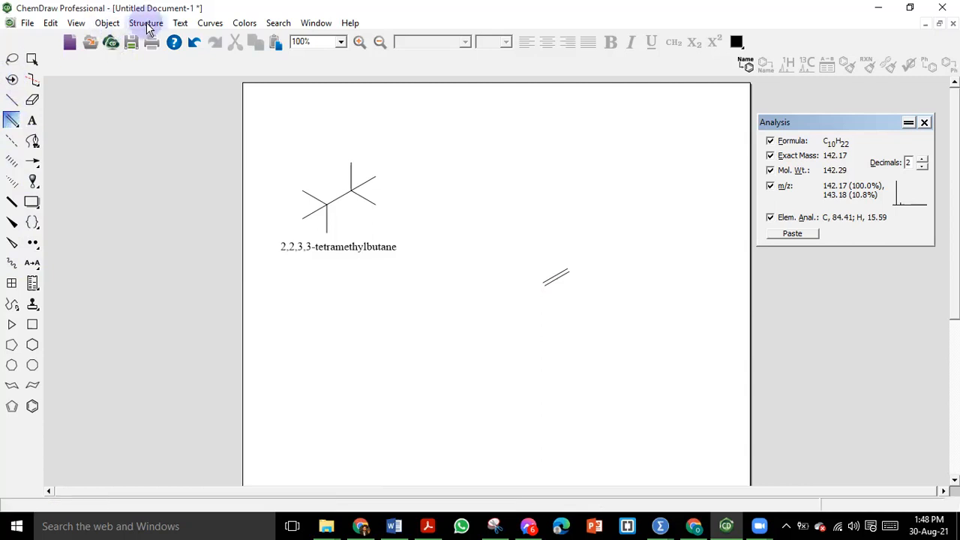
{"action": "left_click", "coordinate": [75, 22]}
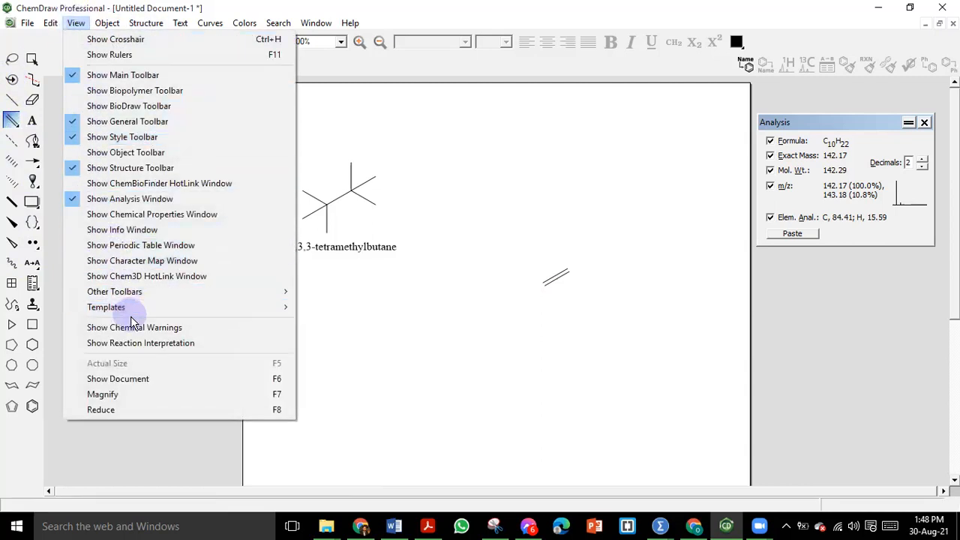
{"action": "left_click", "coordinate": [137, 245]}
{"action": "left_click", "coordinate": [270, 345]}
{"action": "left_click", "coordinate": [568, 273]}
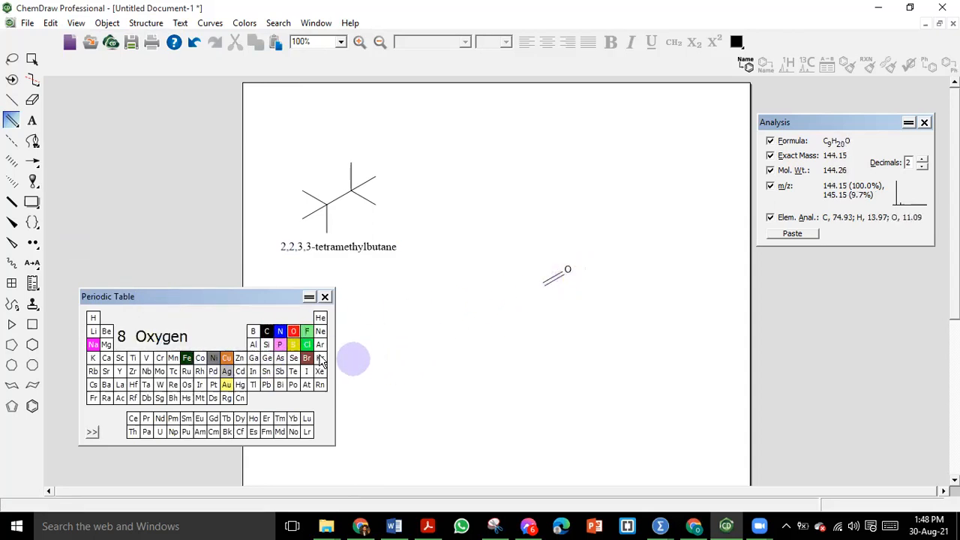
Label the lower end atom of the oxygen-bearing double bond as carbon using the periodic table
{"action": "left_click", "coordinate": [265, 332]}
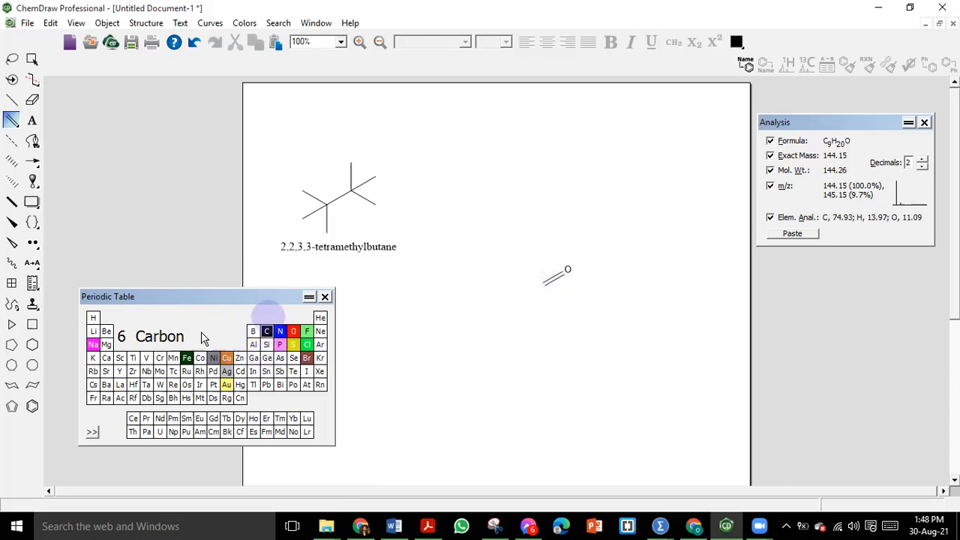
{"action": "left_click", "coordinate": [546, 292]}
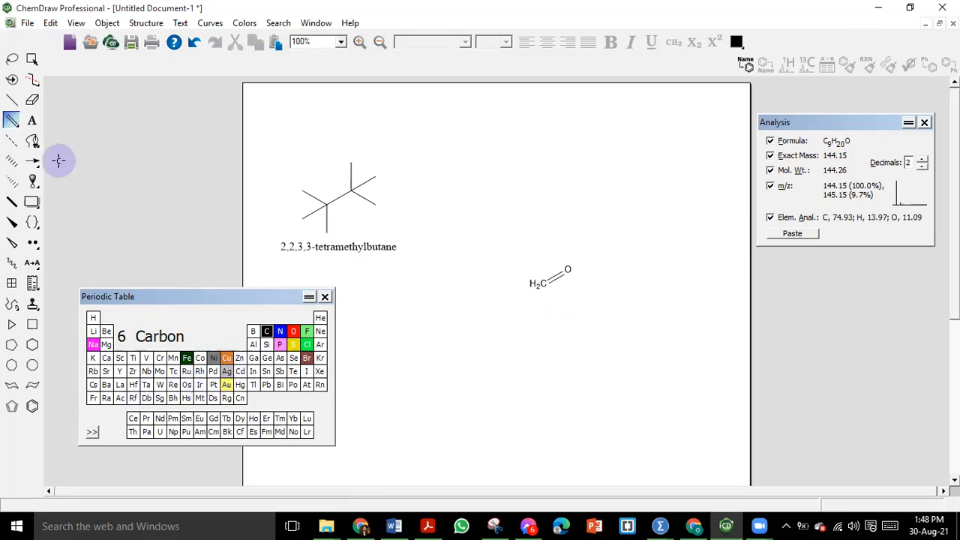
Run Clean Up Structure on the H2C=O molecule, clear the selection and close the periodic table
{"action": "left_click", "coordinate": [32, 58]}
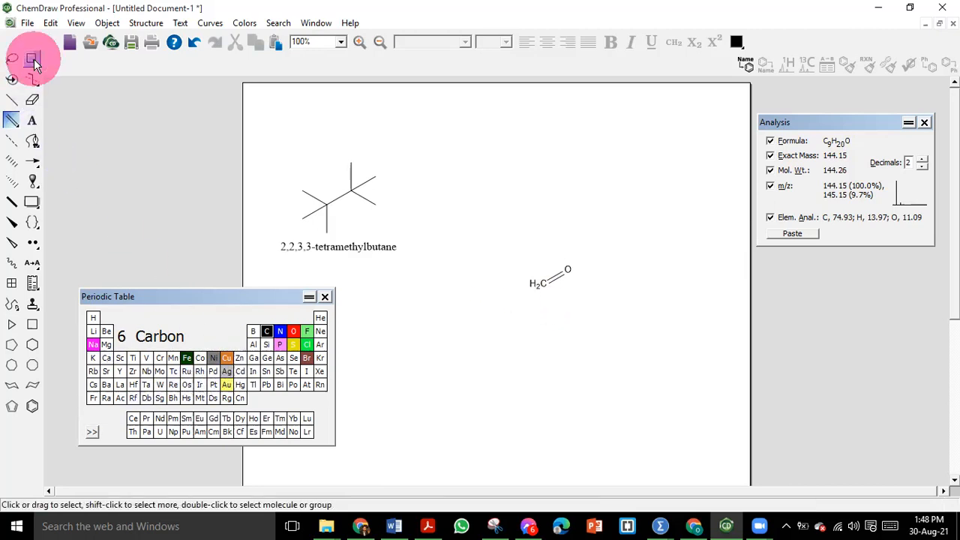
{"action": "left_click", "coordinate": [518, 273]}
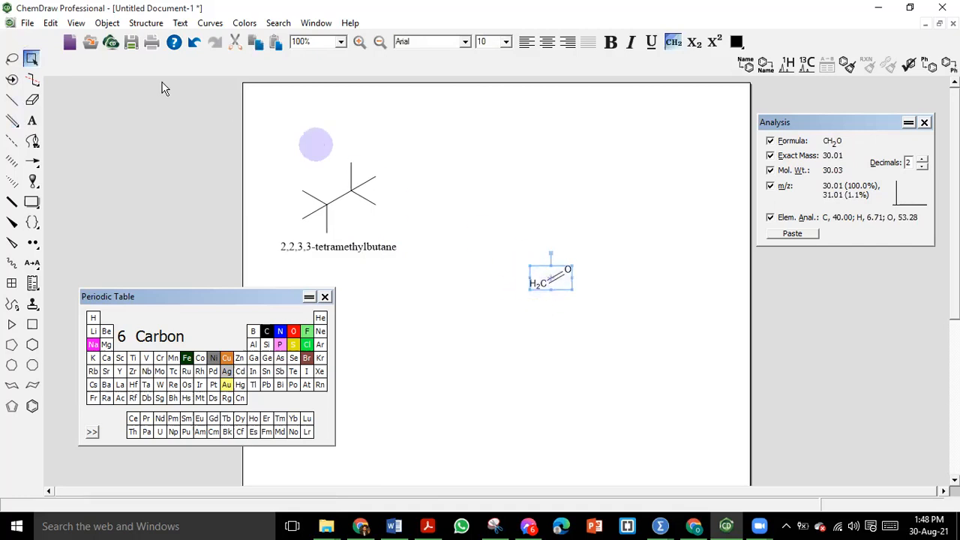
{"action": "left_click", "coordinate": [139, 24]}
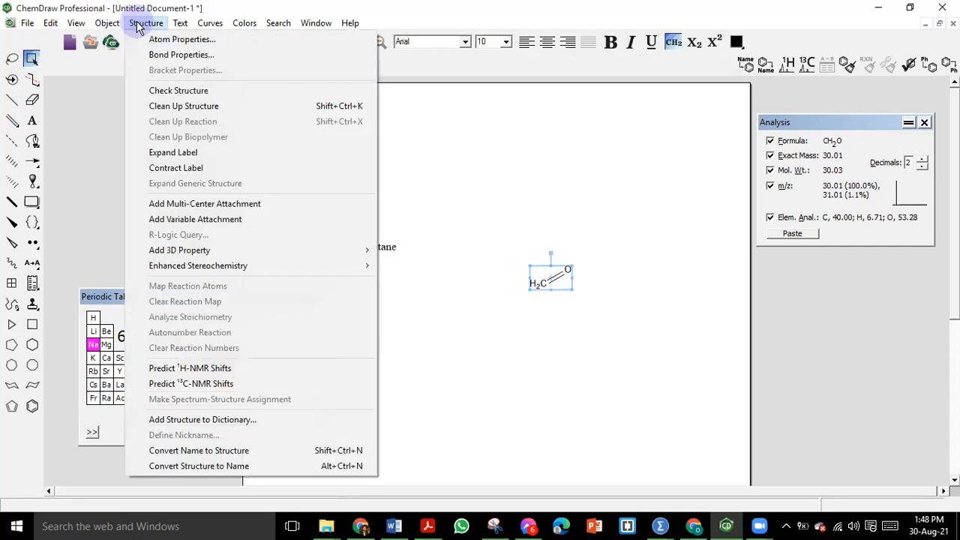
{"action": "left_click", "coordinate": [168, 107]}
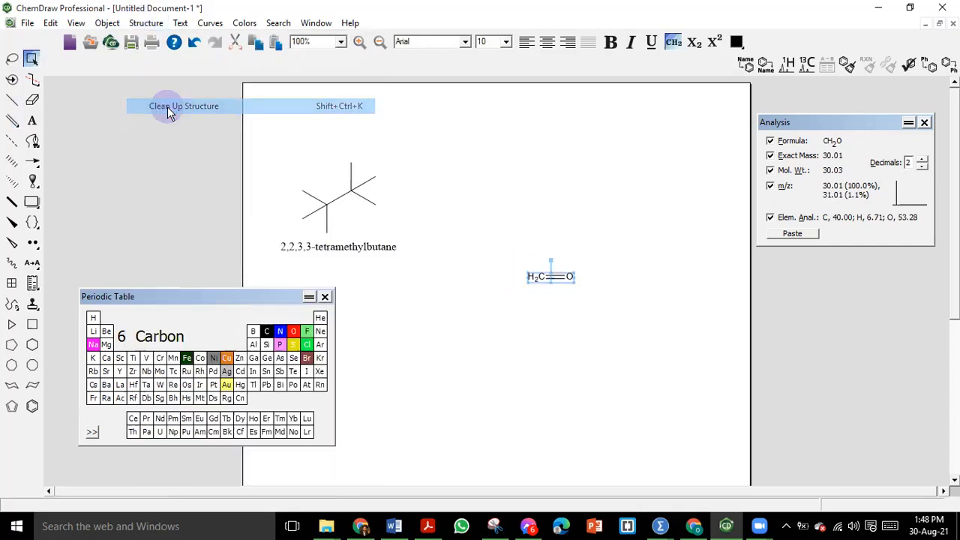
{"action": "left_click", "coordinate": [603, 325]}
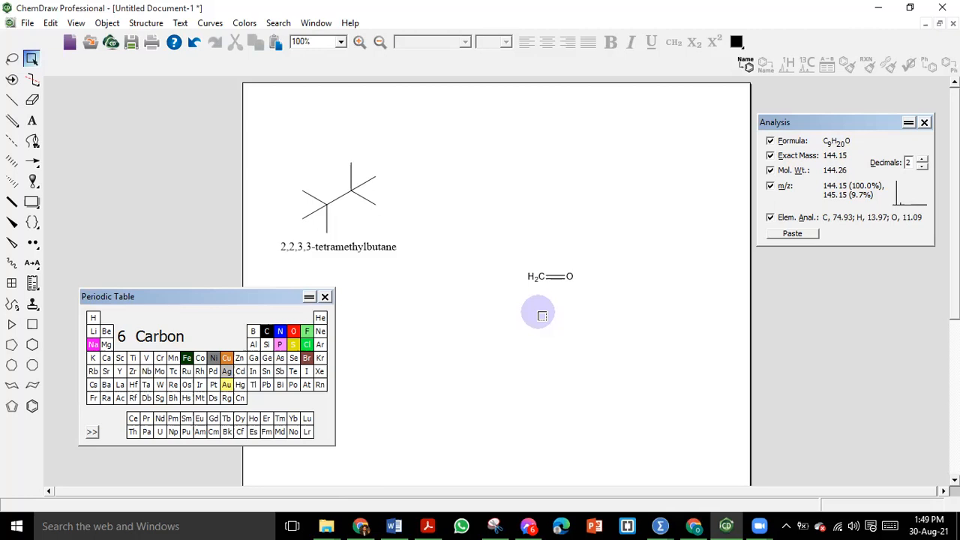
{"action": "left_click", "coordinate": [326, 297]}
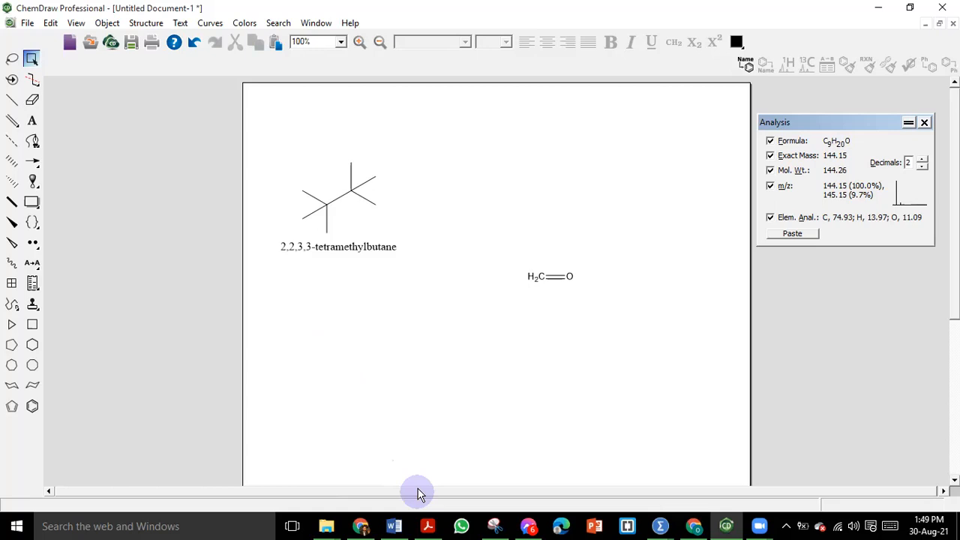
{"action": "left_click", "coordinate": [387, 327]}
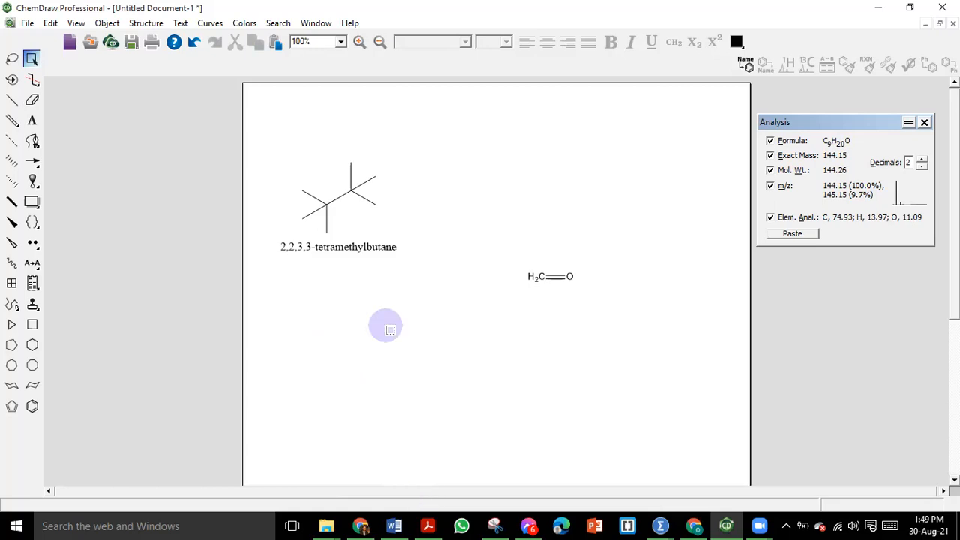